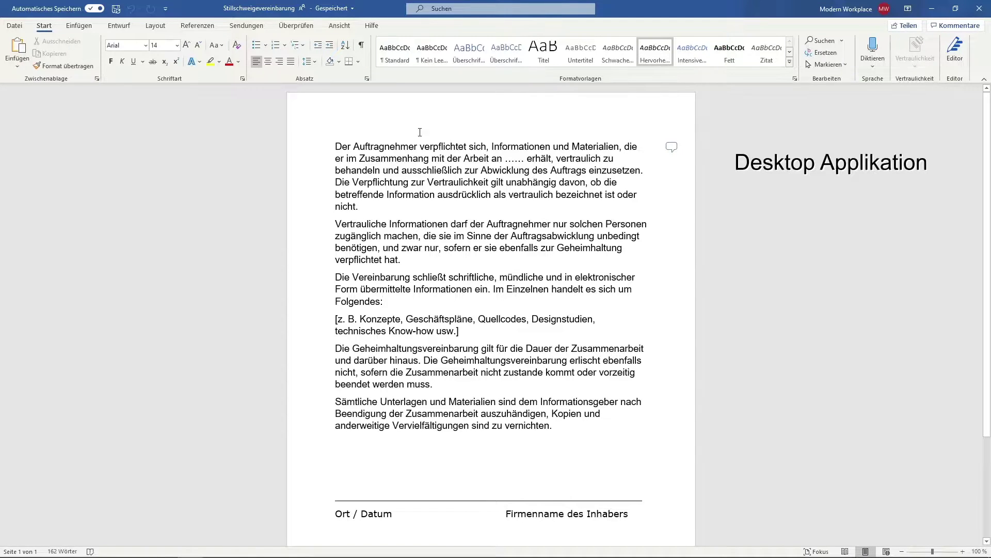
Show the comment 'Ne das muss anders' on 'Der' permanently in the markup area beside the page.
{"action": "scroll", "coordinate": [586, 324], "scroll_direction": "down", "scroll_amount": 1}
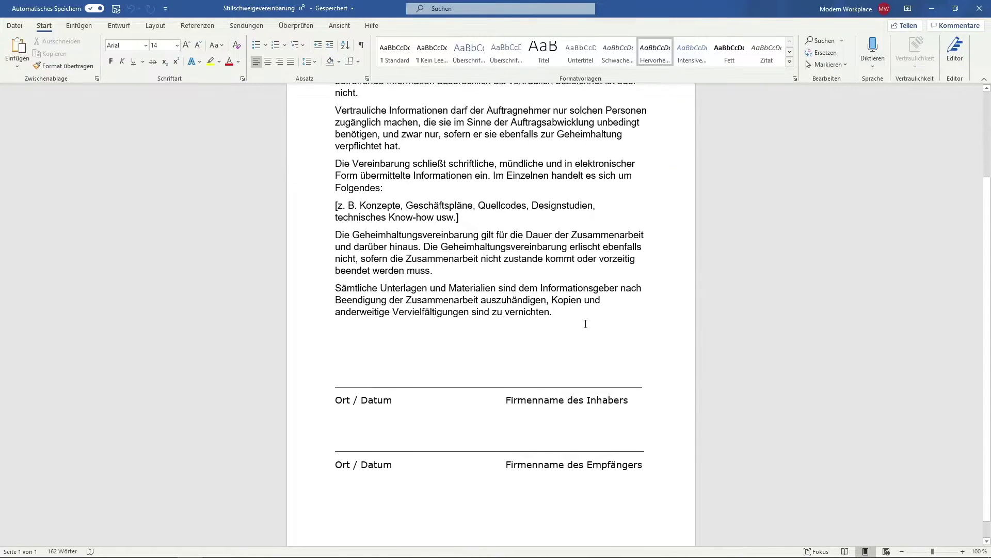
{"action": "scroll", "coordinate": [524, 325], "scroll_direction": "up", "scroll_amount": 1}
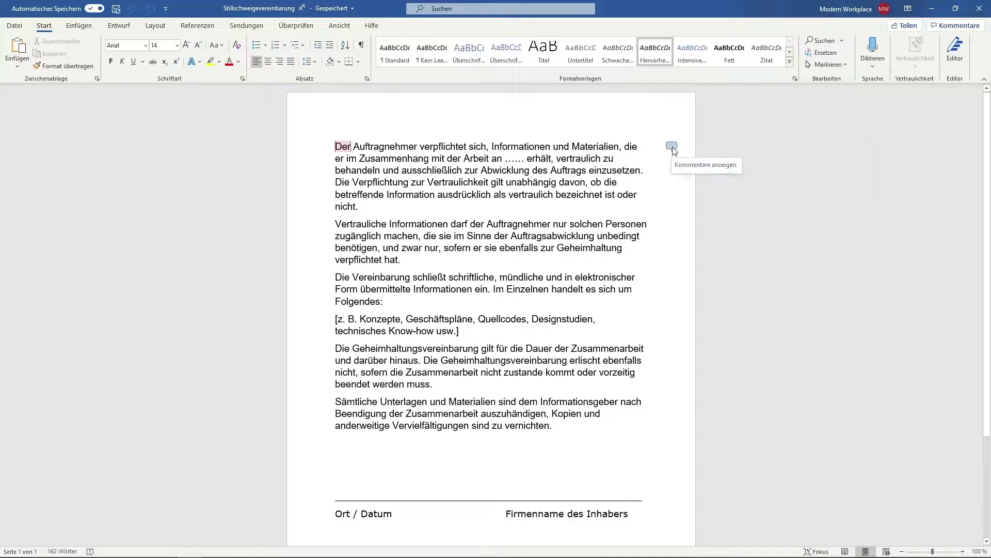
{"action": "left_click", "coordinate": [673, 147]}
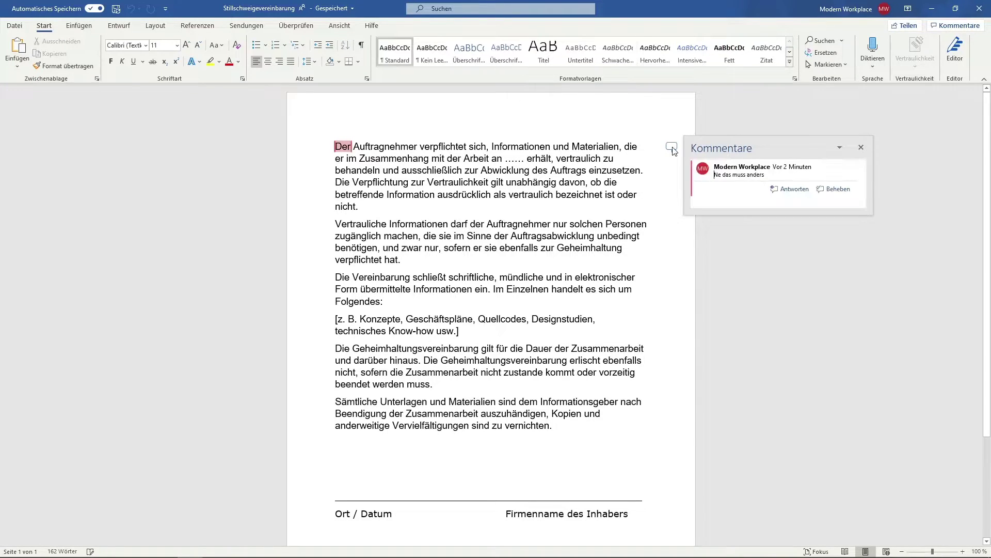
{"action": "left_click", "coordinate": [862, 148]}
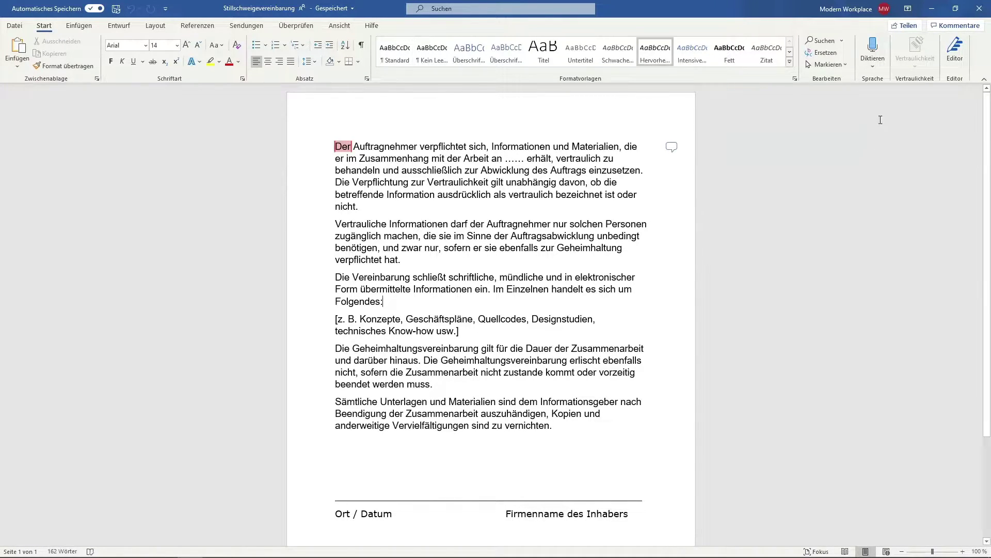
{"action": "left_click", "coordinate": [951, 26]}
{"action": "left_click", "coordinate": [743, 250]}
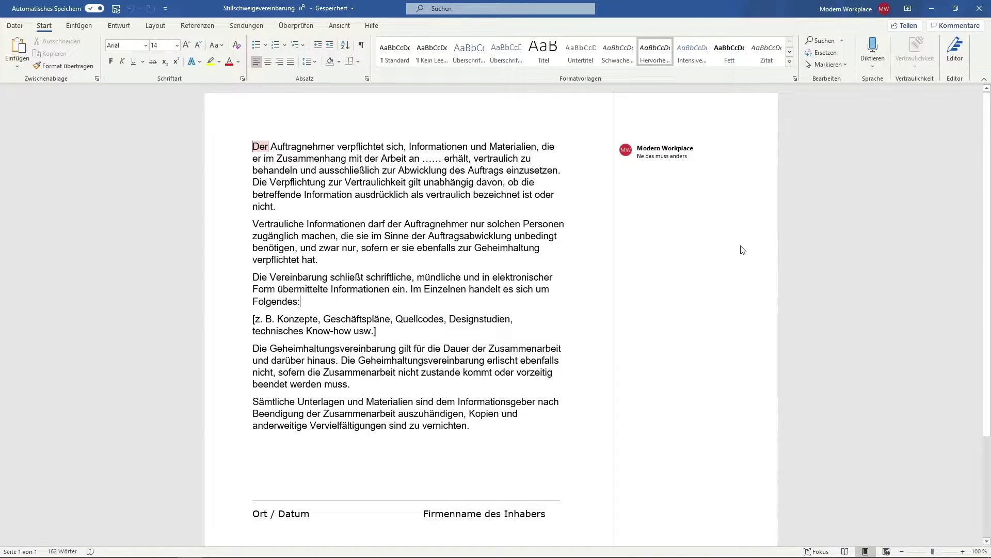
{"action": "left_click", "coordinate": [666, 154]}
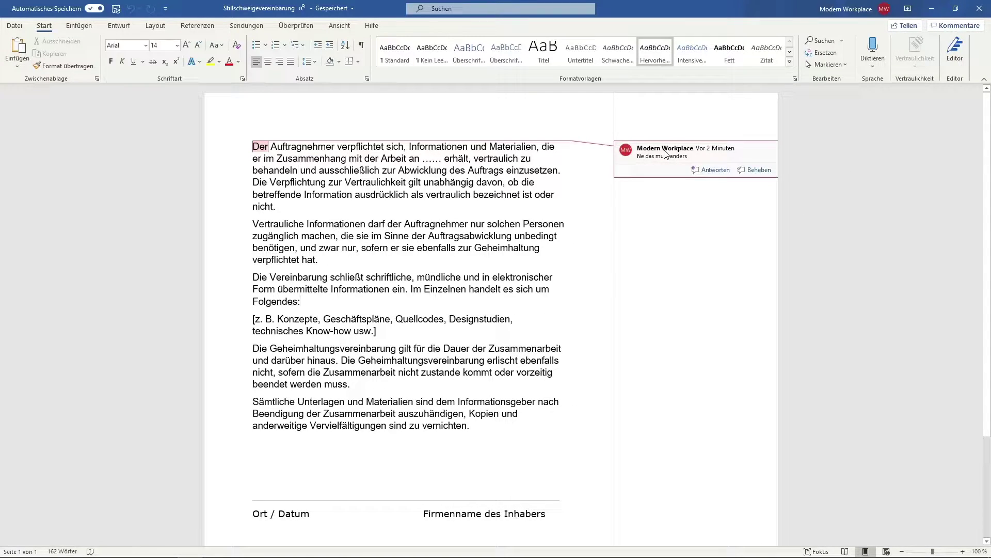
{"action": "left_click", "coordinate": [676, 198]}
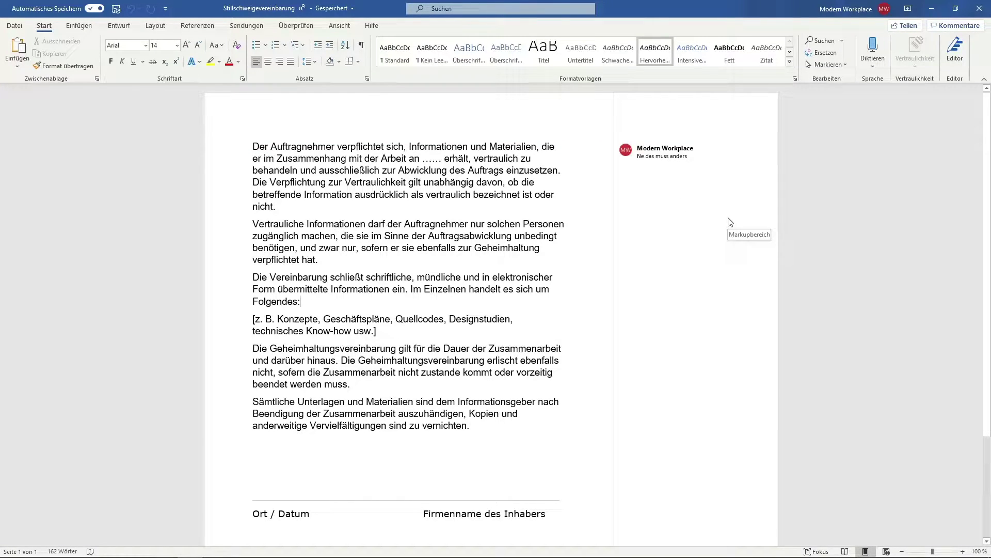
Start a PDF export into the Tutorials folder with options set to publish the document without markup.
{"action": "left_click", "coordinate": [16, 26]}
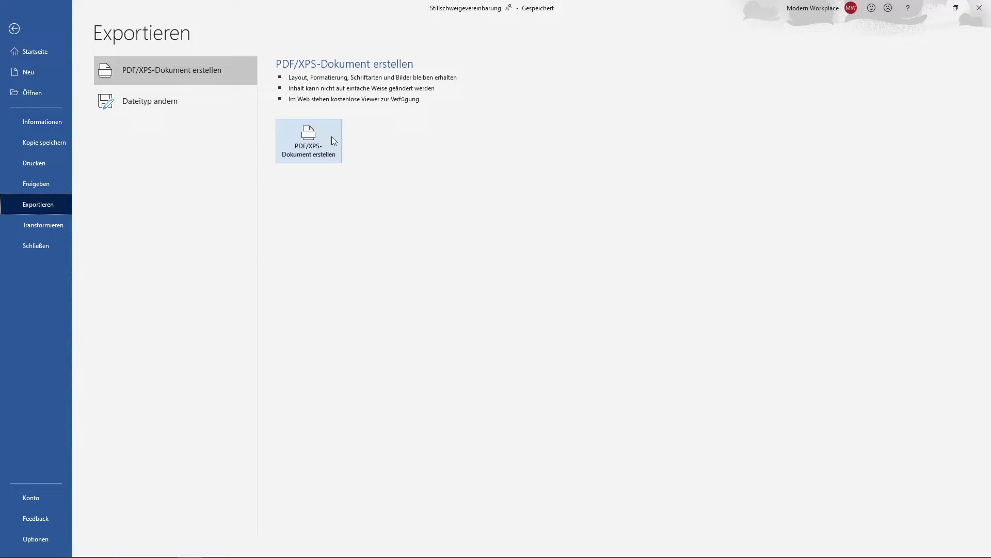
{"action": "left_click", "coordinate": [333, 140]}
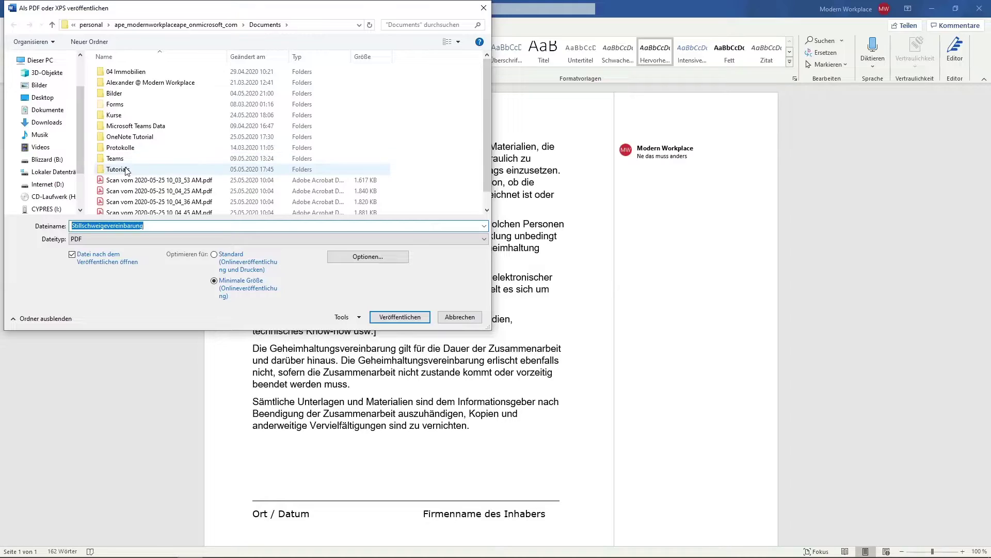
{"action": "double_click", "coordinate": [122, 169]}
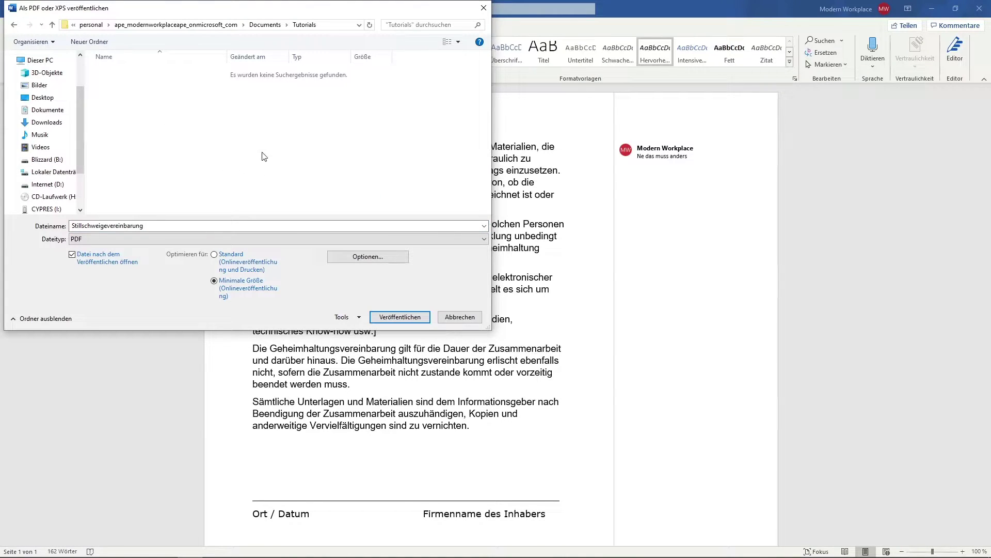
{"action": "left_click", "coordinate": [381, 261]}
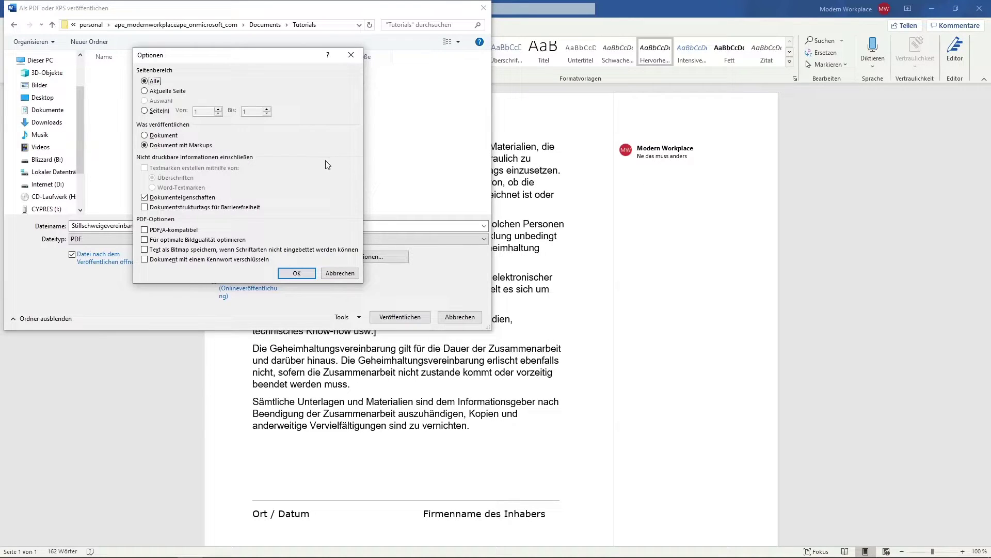
{"action": "left_click", "coordinate": [145, 136]}
{"action": "left_click", "coordinate": [309, 275]}
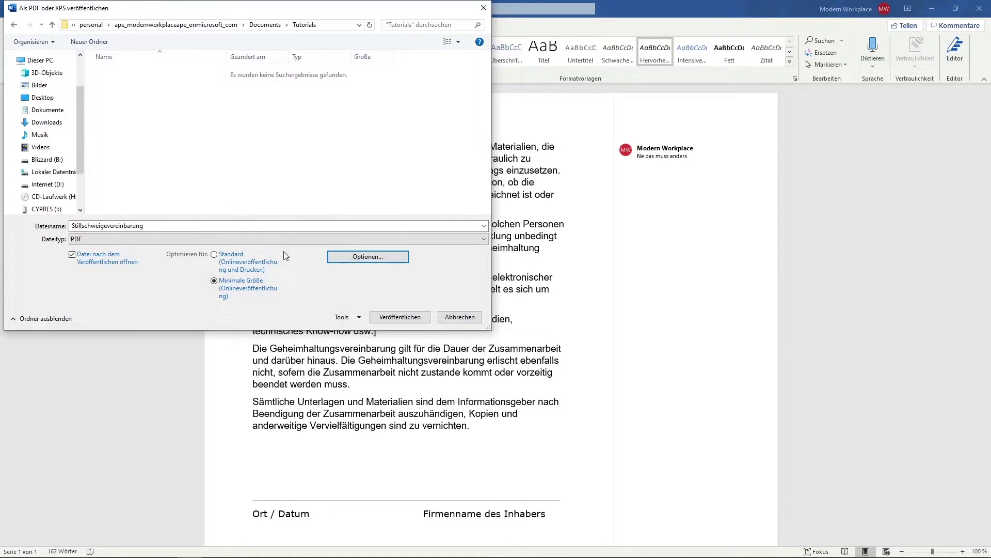
Publish it as Stillschweigevereinbarung2, check the PDF, and close the viewer.
{"action": "left_click", "coordinate": [210, 229]}
{"action": "type", "text": "2"}
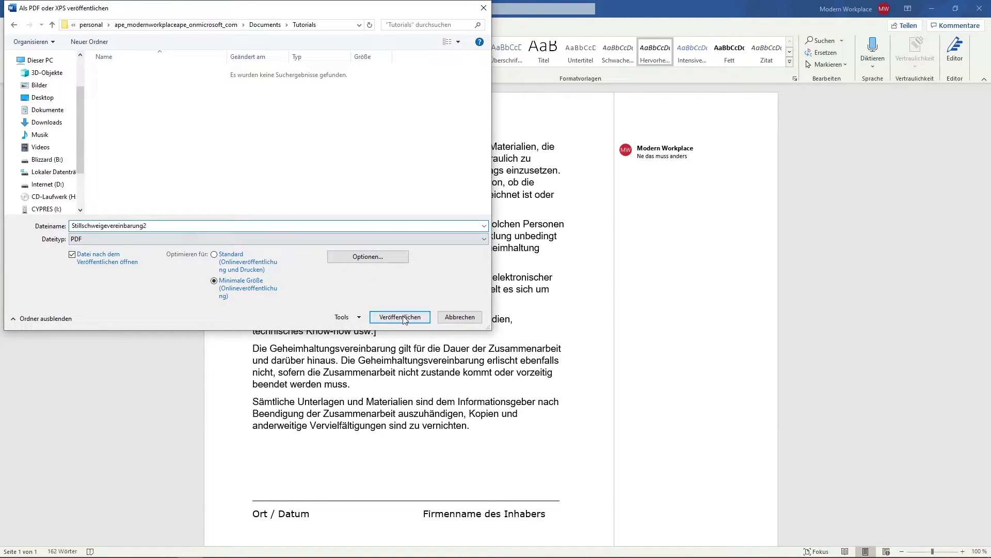
{"action": "left_click", "coordinate": [405, 317]}
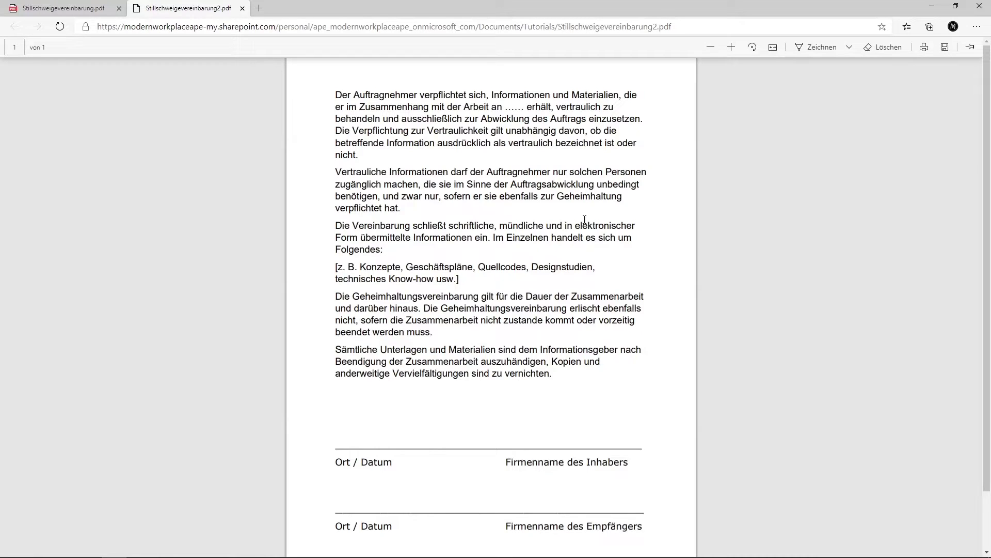
{"action": "scroll", "coordinate": [609, 227], "scroll_direction": "down", "scroll_amount": 1}
{"action": "scroll", "coordinate": [604, 204], "scroll_direction": "up", "scroll_amount": 1}
{"action": "left_click", "coordinate": [980, 6]}
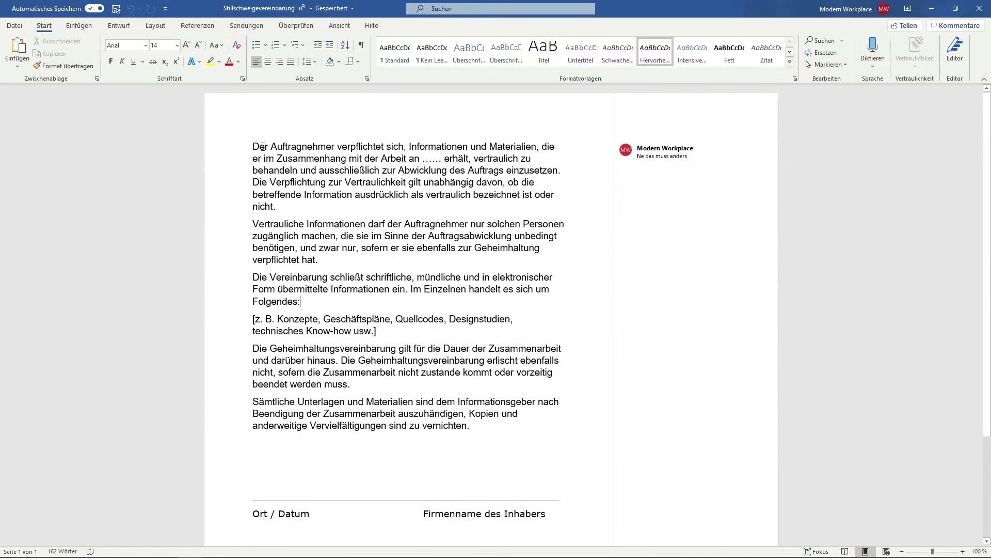
Export the agreement as Stillschweigevereinbarung.pdf into Tutorials, leaving the export options unchanged.
{"action": "left_click", "coordinate": [14, 25]}
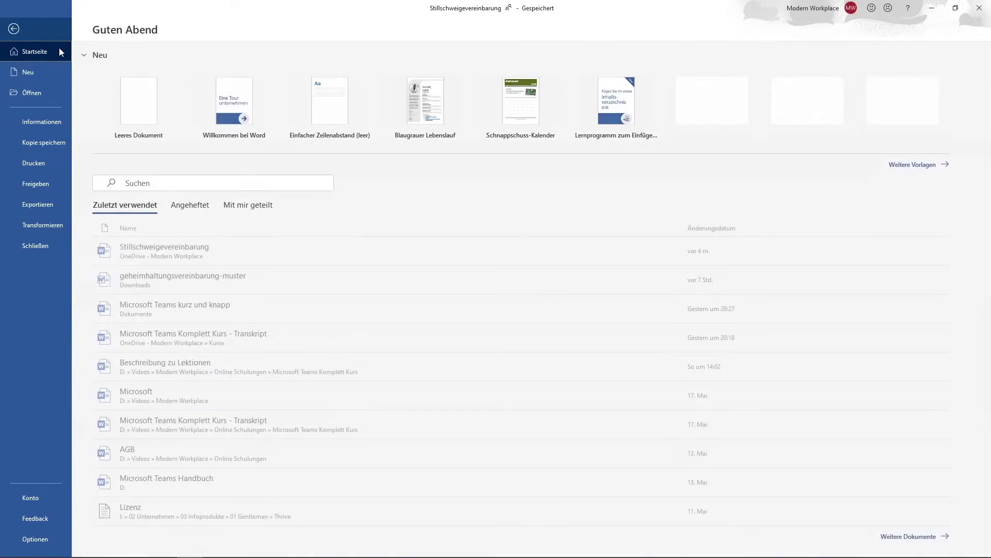
{"action": "left_click", "coordinate": [53, 204]}
{"action": "left_click", "coordinate": [308, 140]}
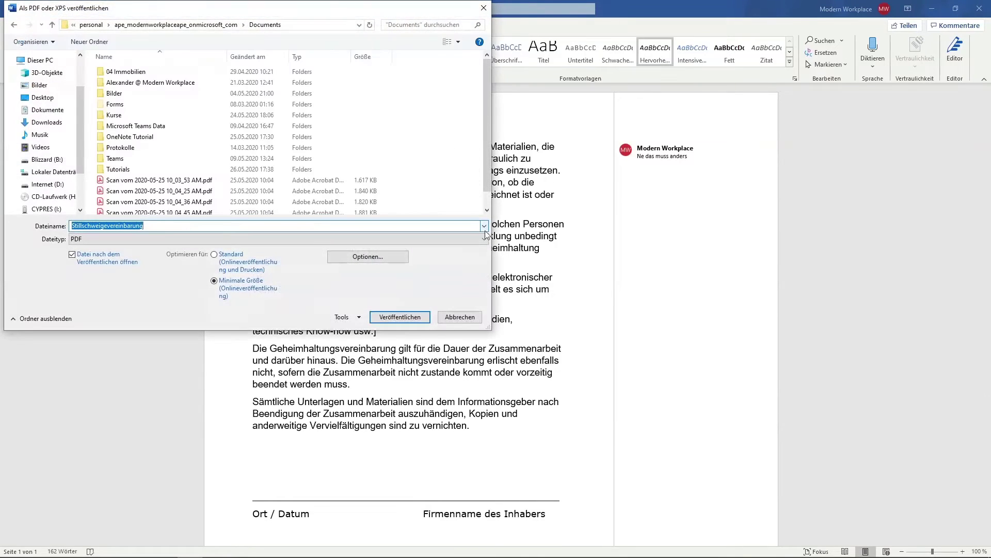
{"action": "left_click", "coordinate": [368, 257]}
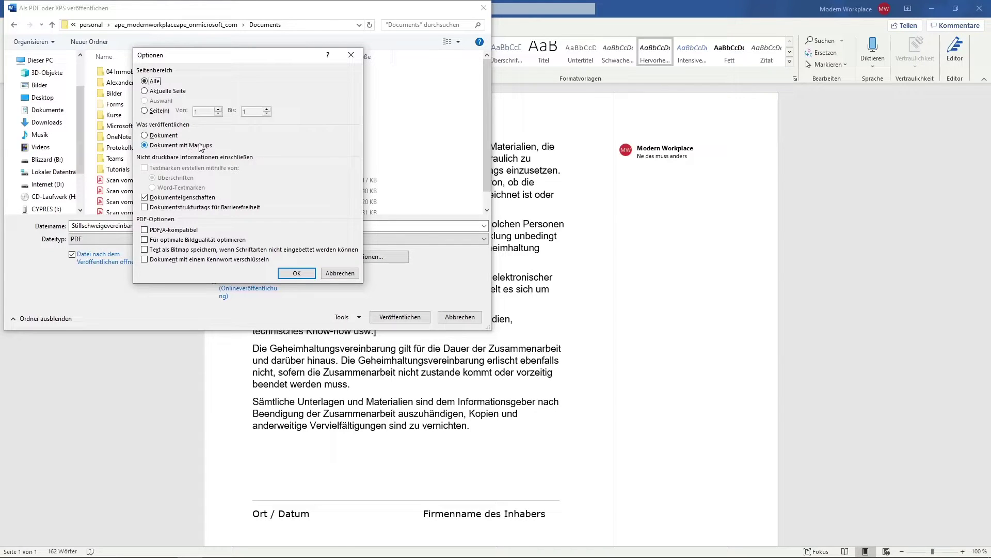
{"action": "left_click", "coordinate": [297, 273]}
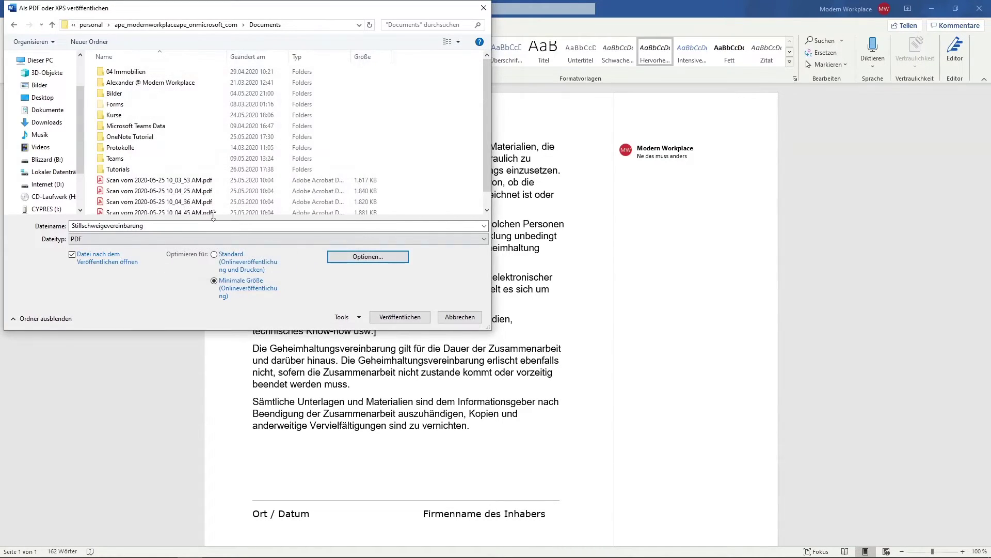
{"action": "double_click", "coordinate": [118, 169]}
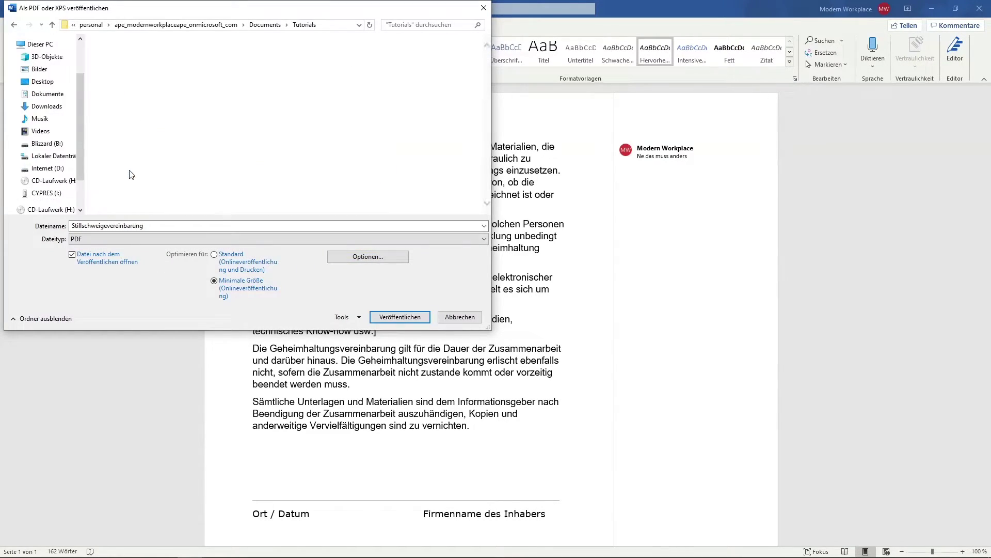
{"action": "left_click", "coordinate": [398, 319]}
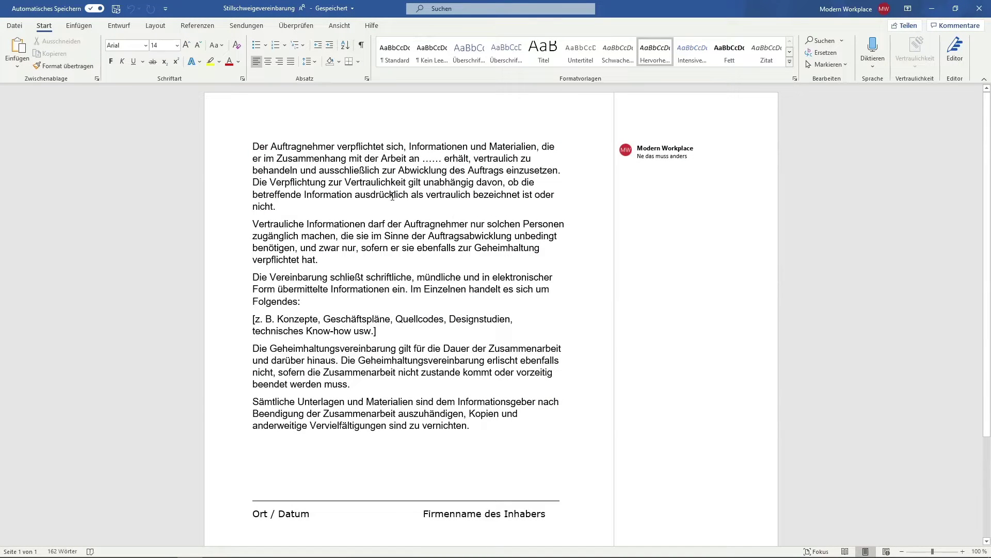
Start a new PDF export to Tutorials and set Was veröffentlichen to Dokument without markup.
{"action": "left_click", "coordinate": [14, 25]}
{"action": "left_click", "coordinate": [42, 203]}
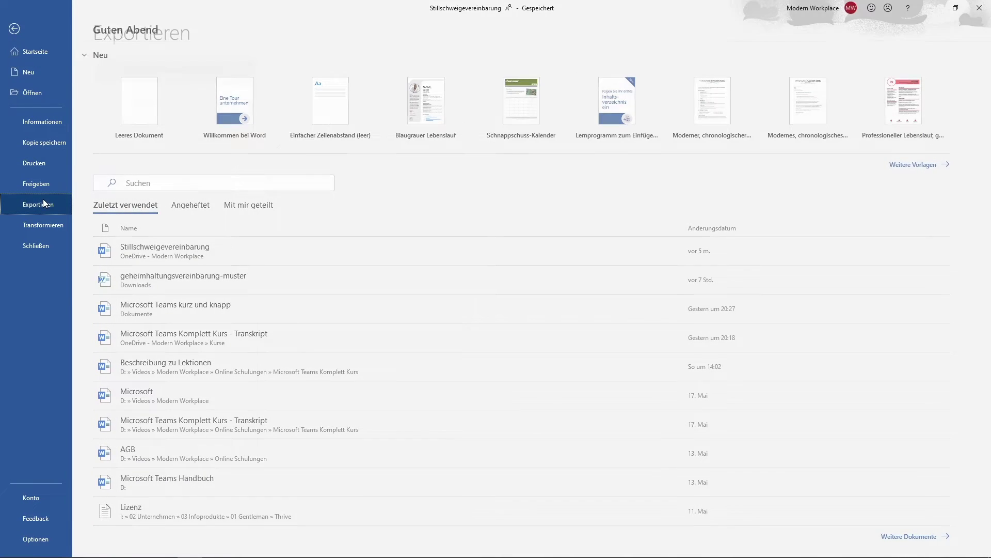
{"action": "left_click", "coordinate": [289, 143]}
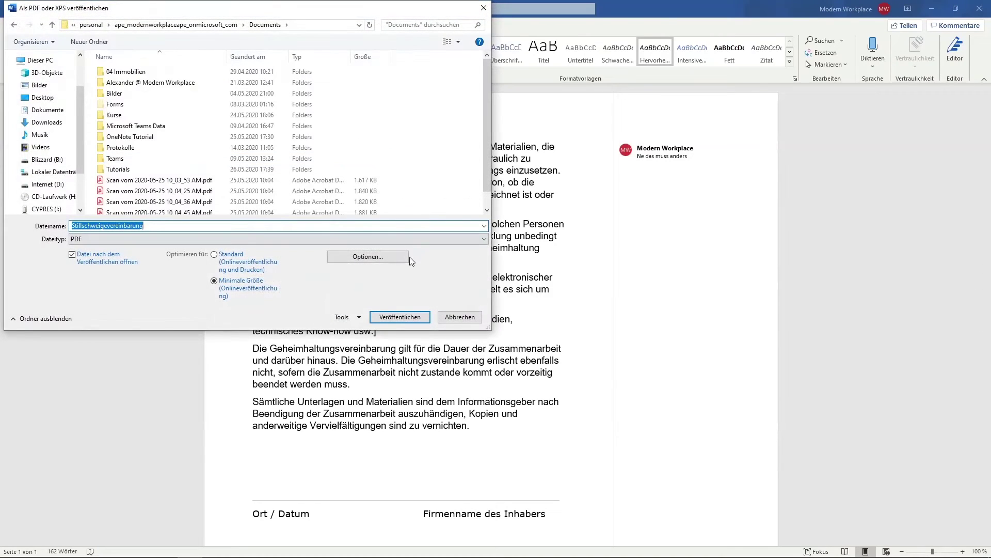
{"action": "double_click", "coordinate": [128, 168]}
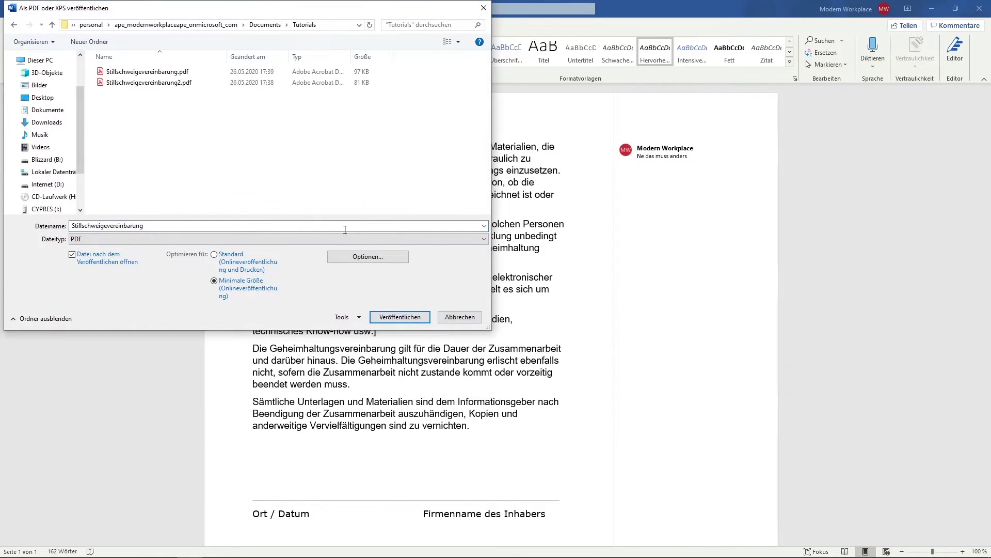
{"action": "left_click", "coordinate": [368, 256]}
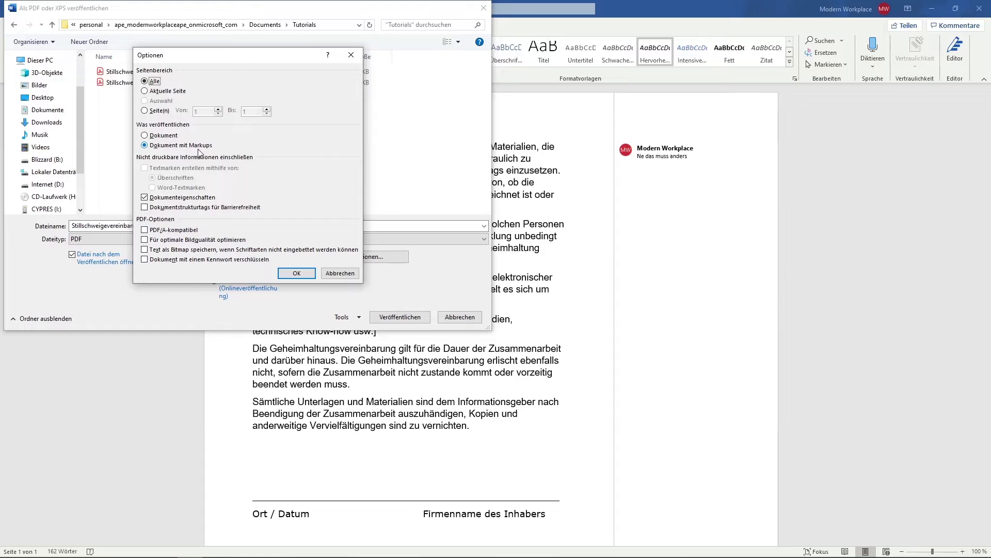
{"action": "left_click", "coordinate": [166, 136]}
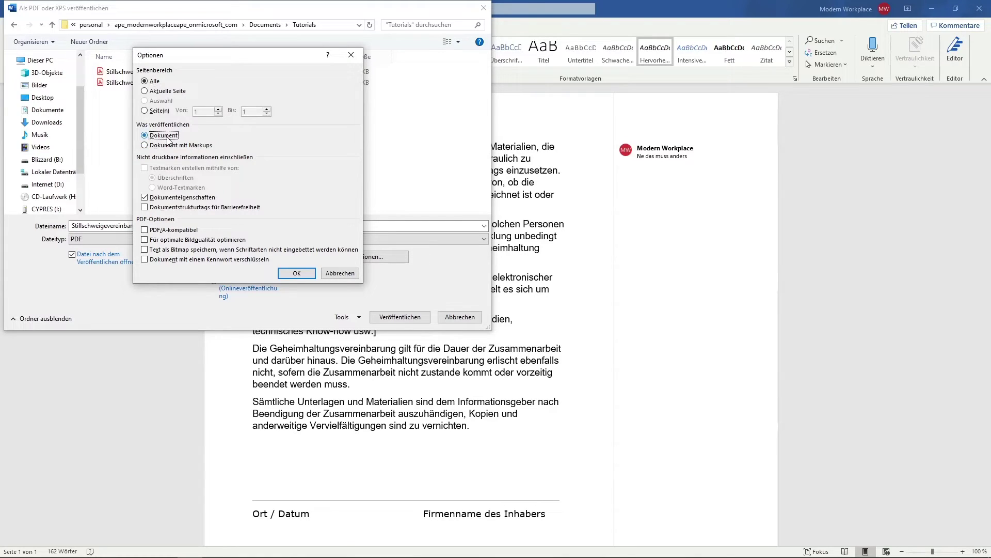